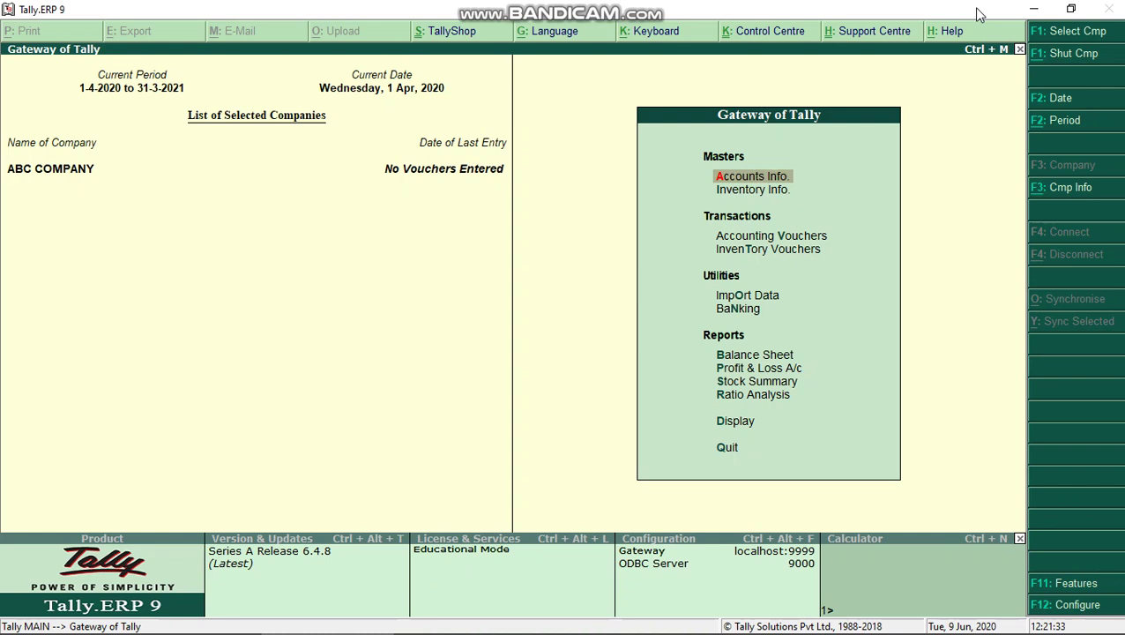
Open the creation form for a single stock item from the inventory masters
key(Down)
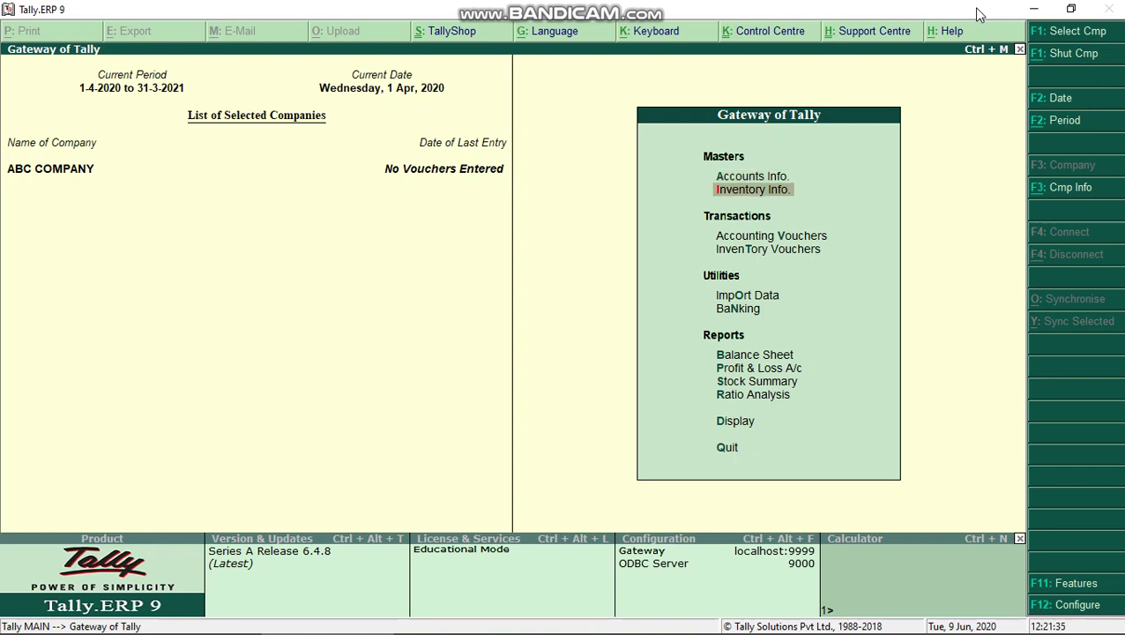
key(Return)
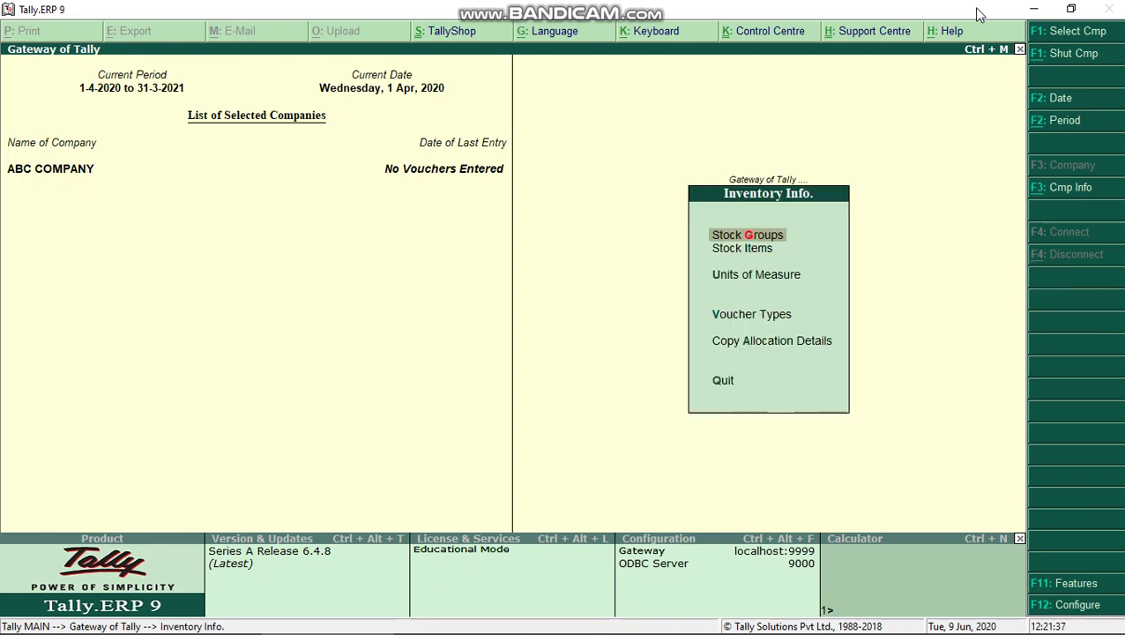
key(Down)
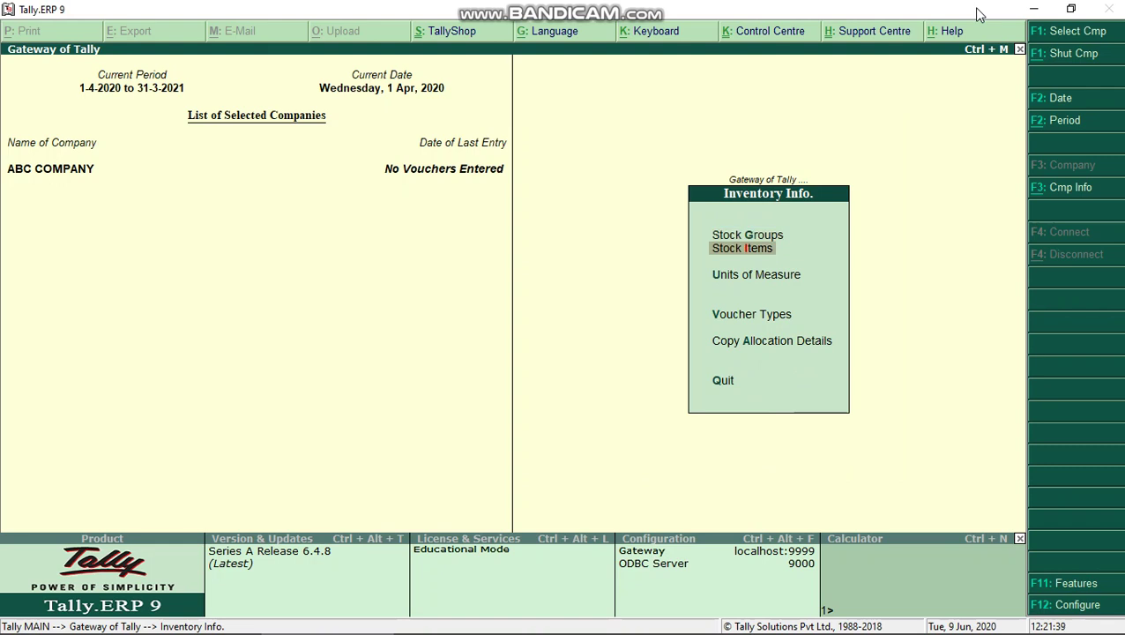
key(Return)
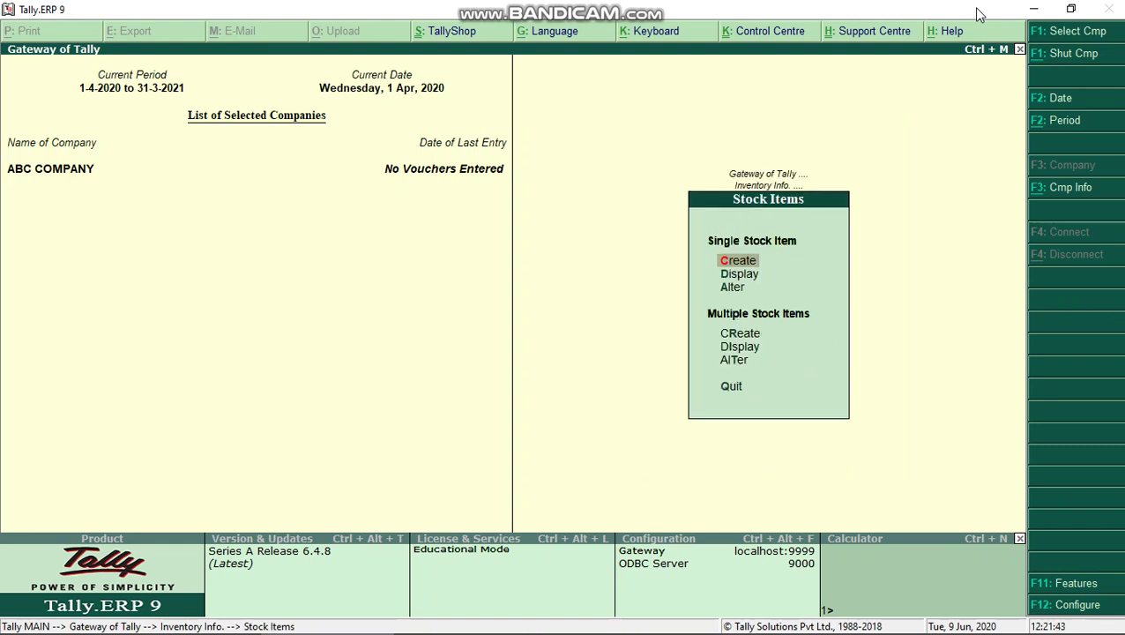
key(Return)
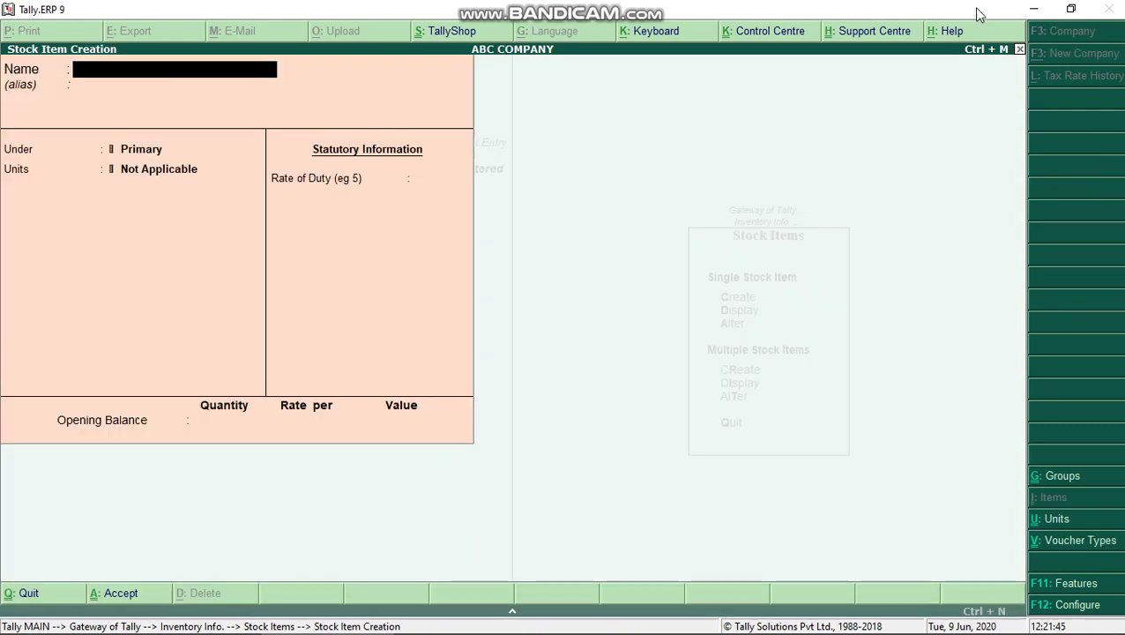
Name the new stock item WIRE 3.5 MM, leave the alias blank and place it under Primary
text(WIRE 3.4)
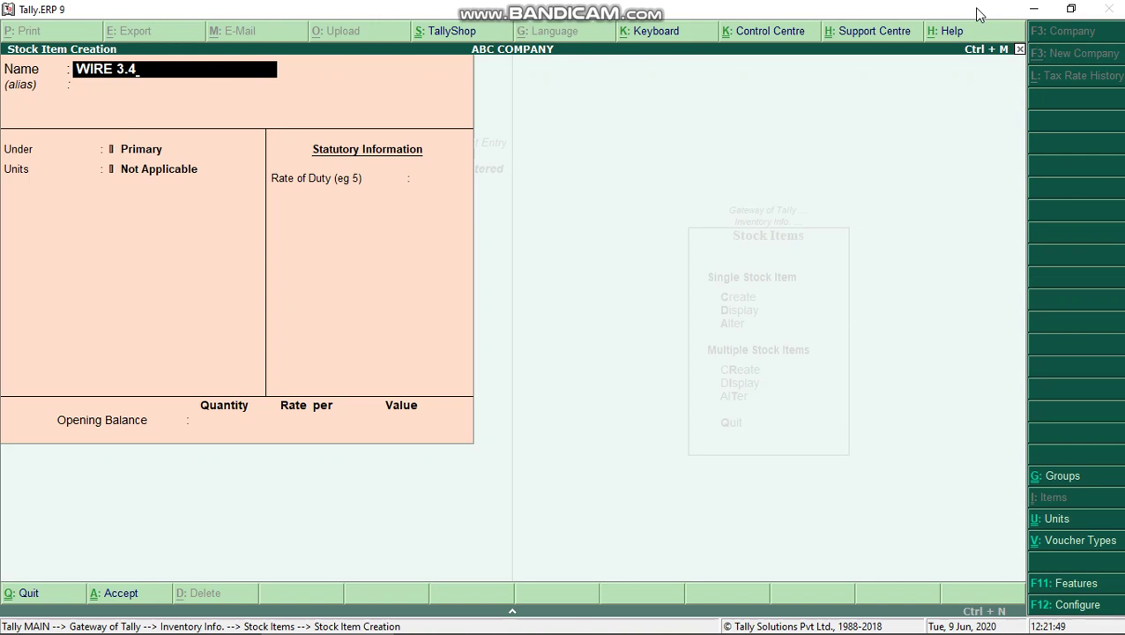
key(BackSpace)
text(5 MM)
key(Return)
key(Return)
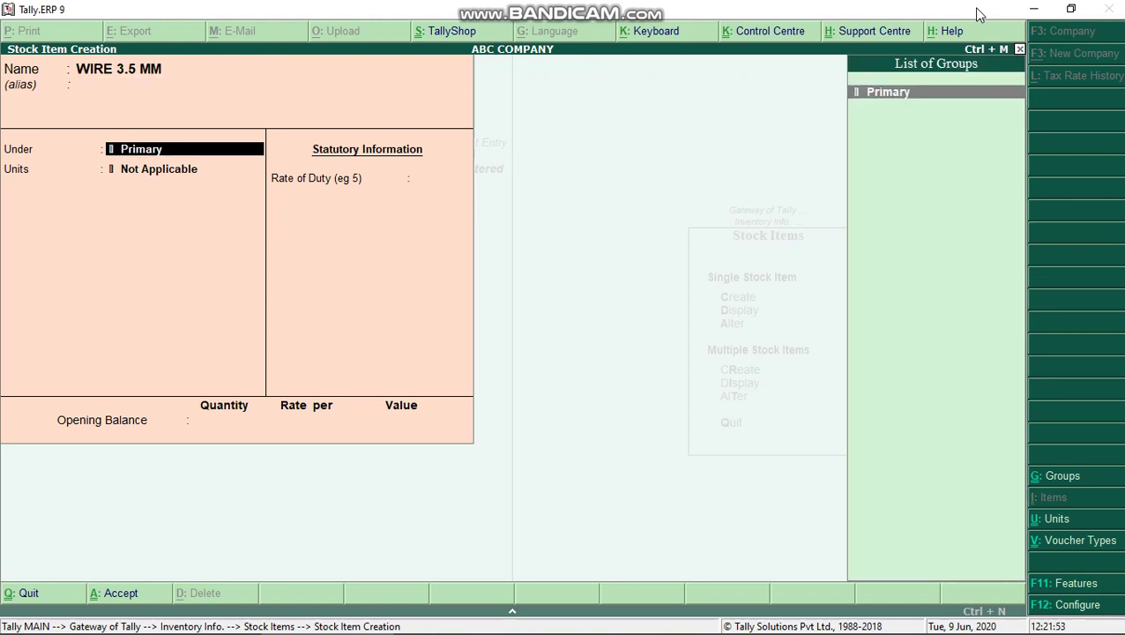
key(Return)
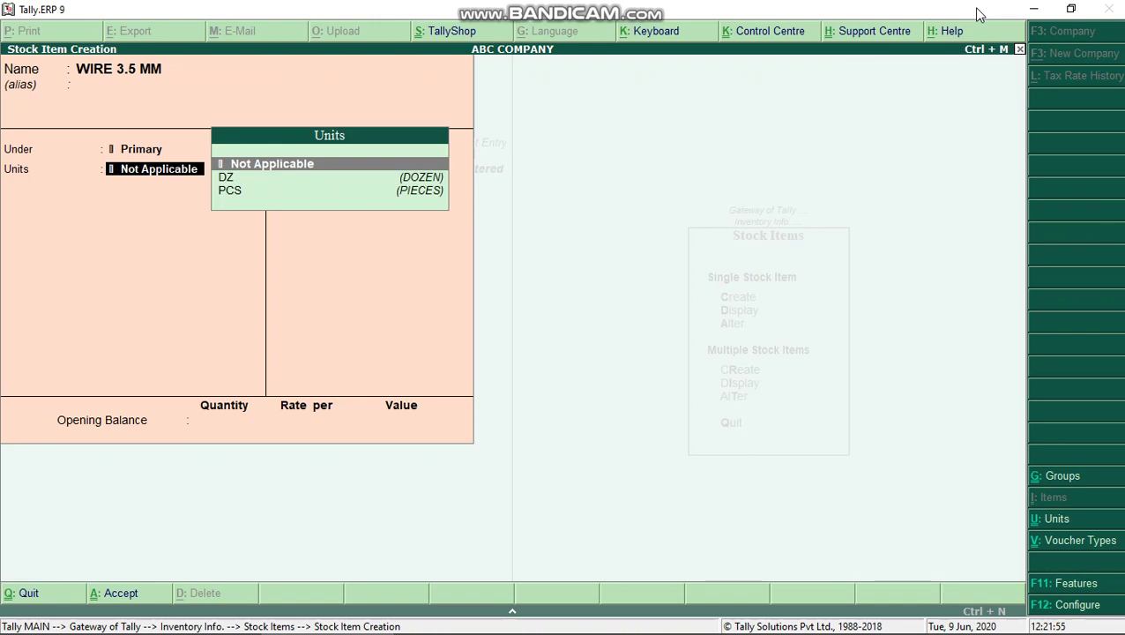
Examine the units of measure already available for the stock item
key(Down)
key(Down)
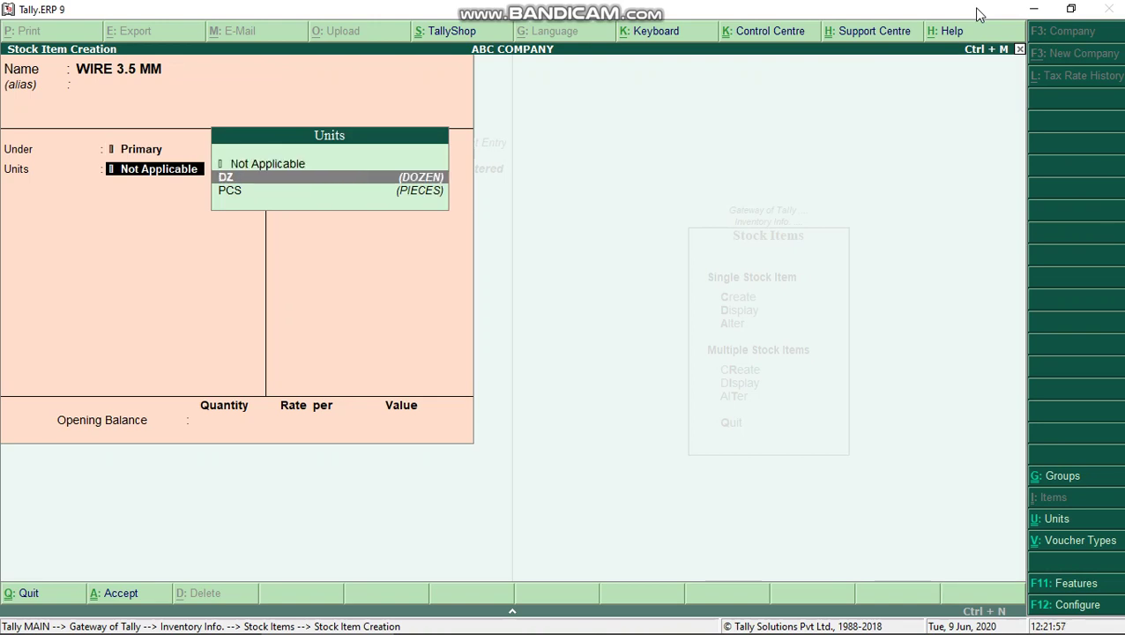
key(Up)
key(Down)
key(Up)
key(Down)
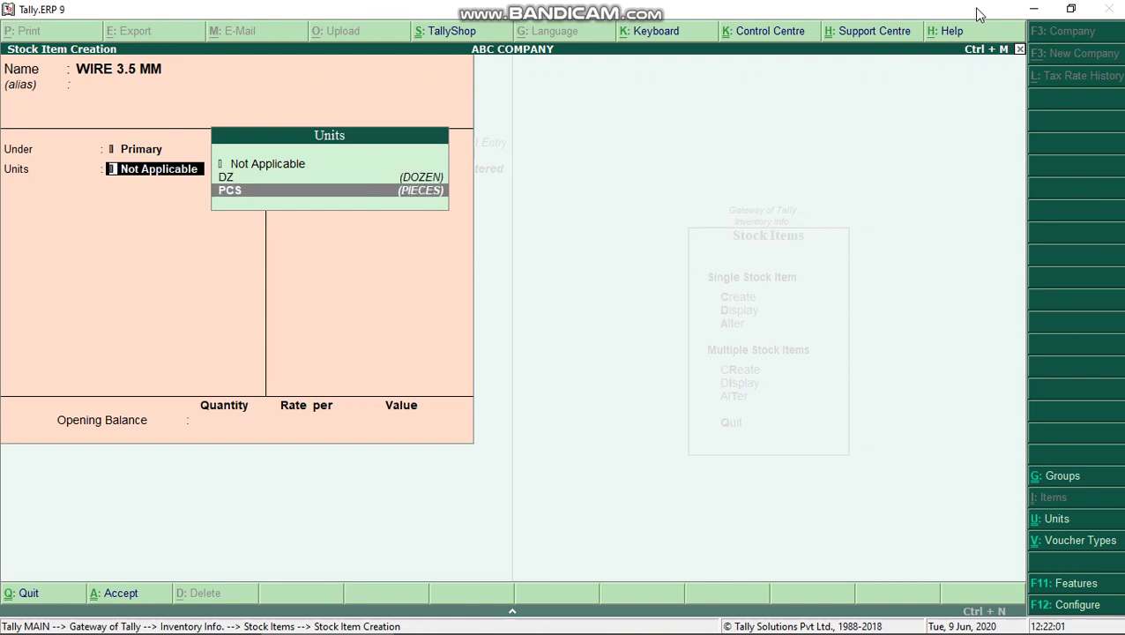
key(Up)
key(Down)
key(Up)
key(Down)
key(Up)
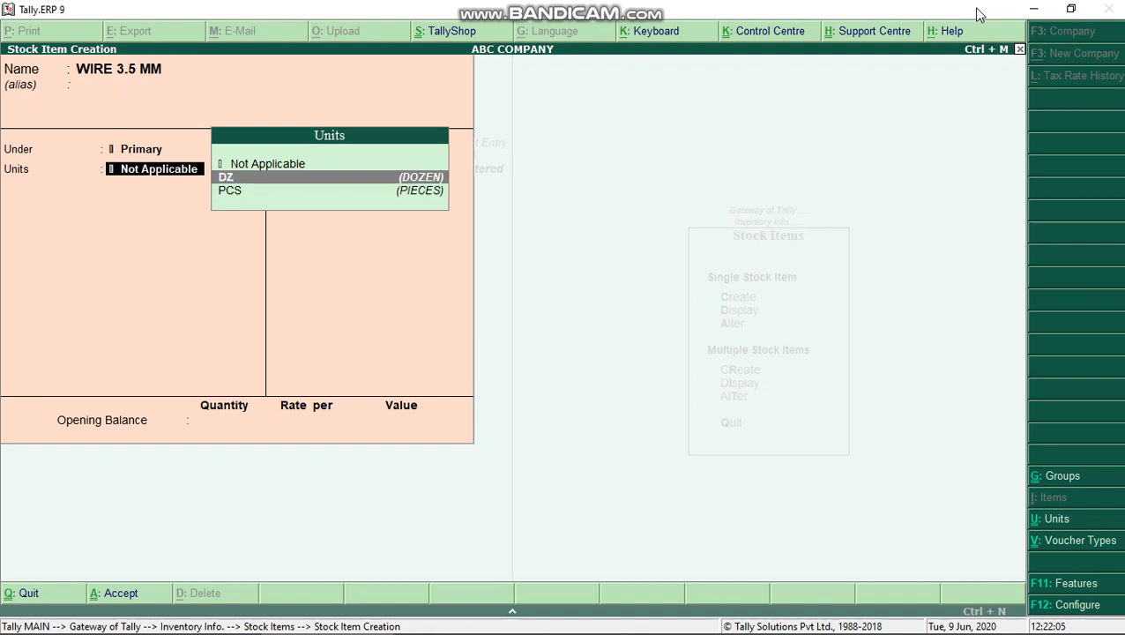
key(Down)
key(Up)
key(Down)
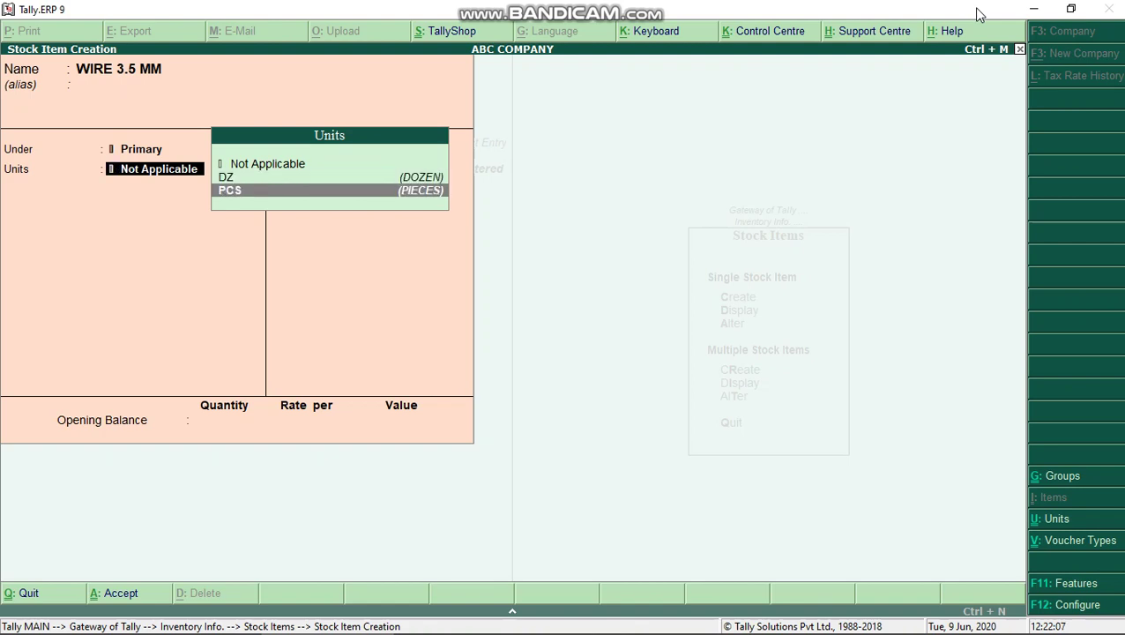
key(Up)
key(Down)
key(Up)
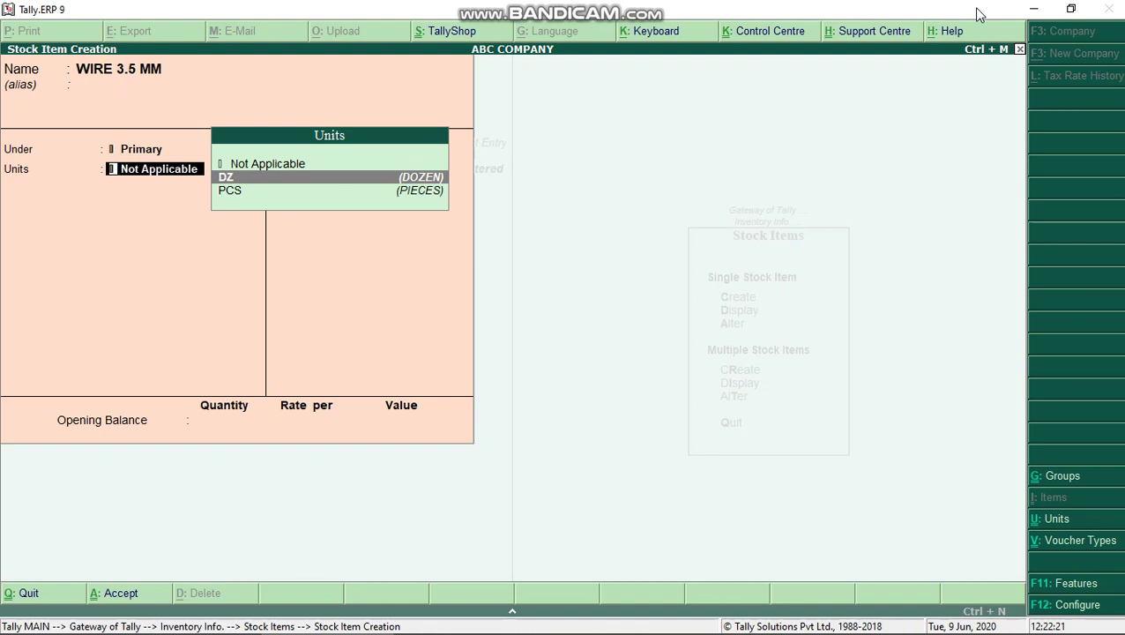
Create a simple unit with symbol MT and formal name METRE, and assign it to the stock item
key(alt+c)
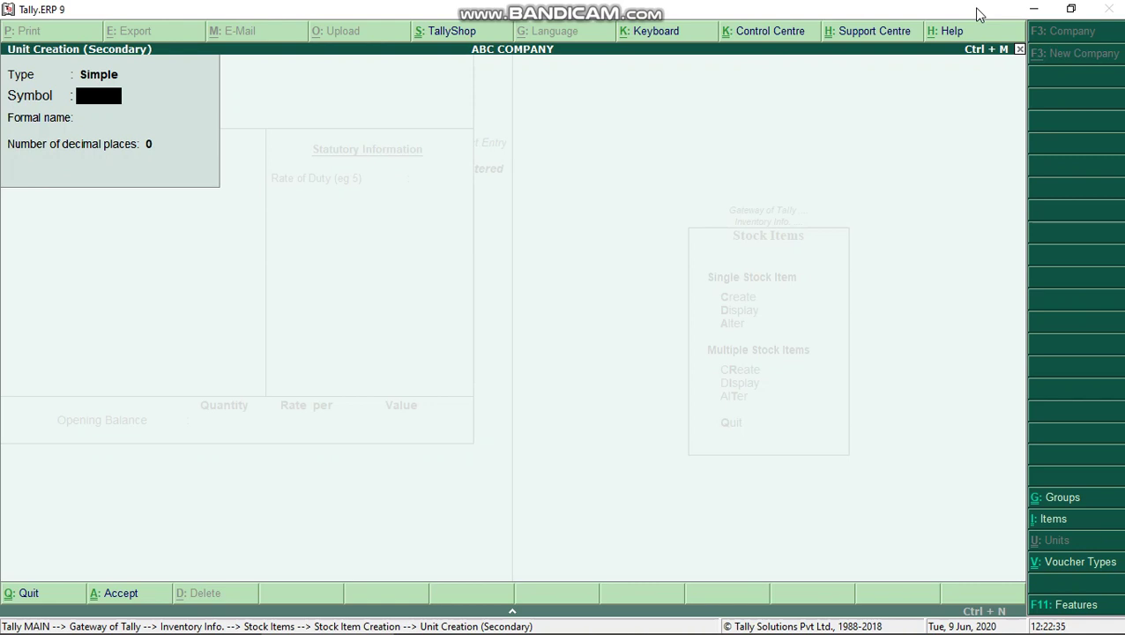
text(MT)
key(Return)
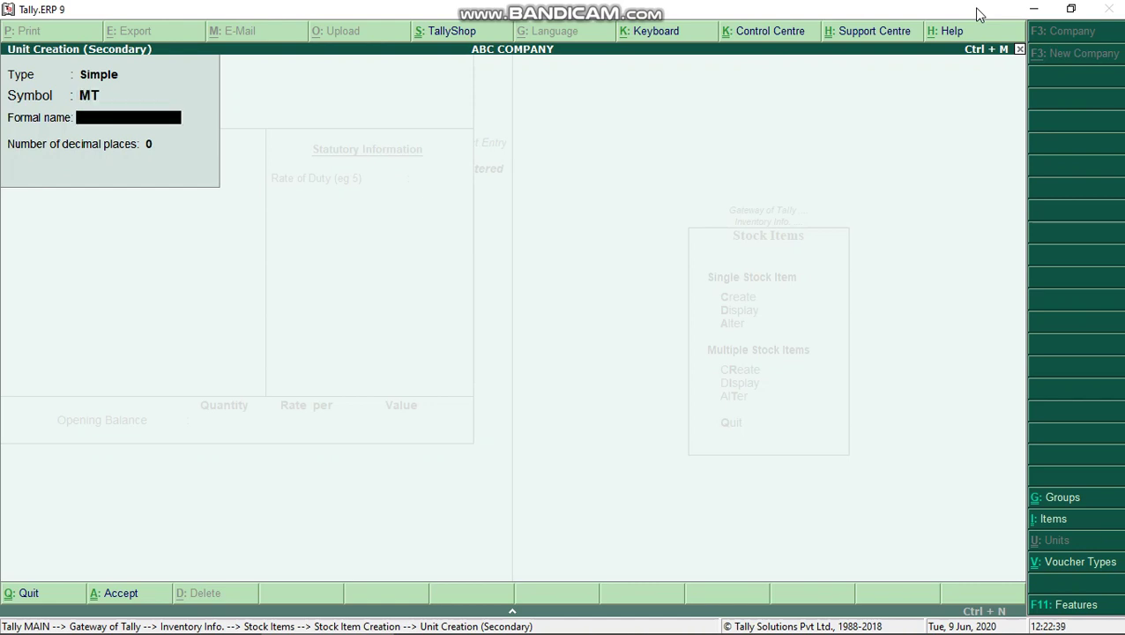
text(METRE)
key(Return)
key(Return)
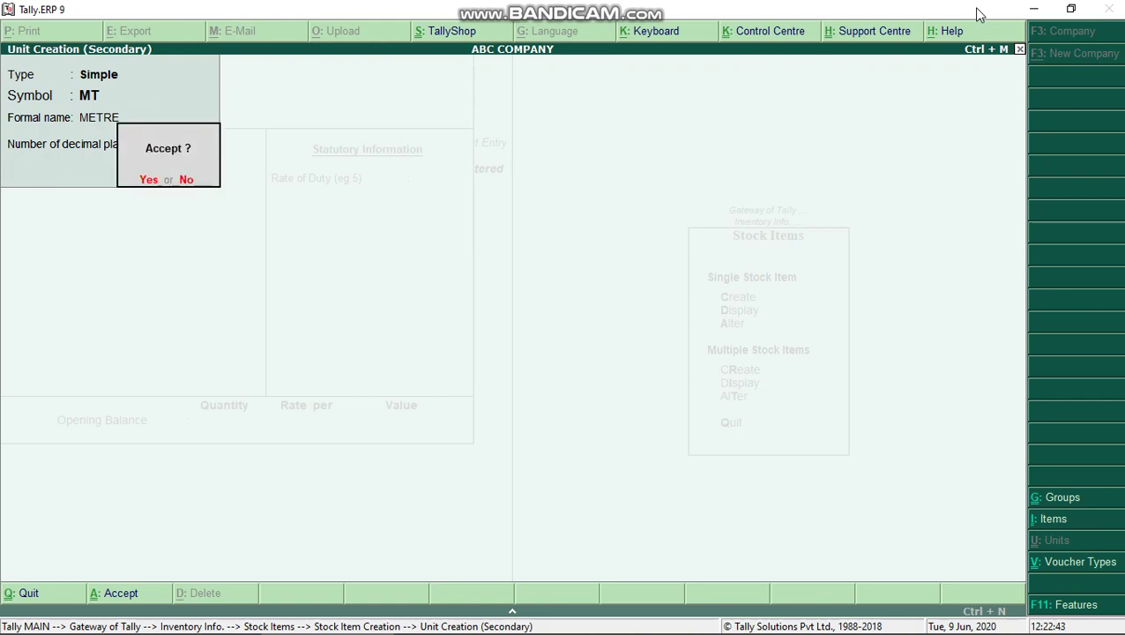
key(Return)
key(Return)
key(Return)
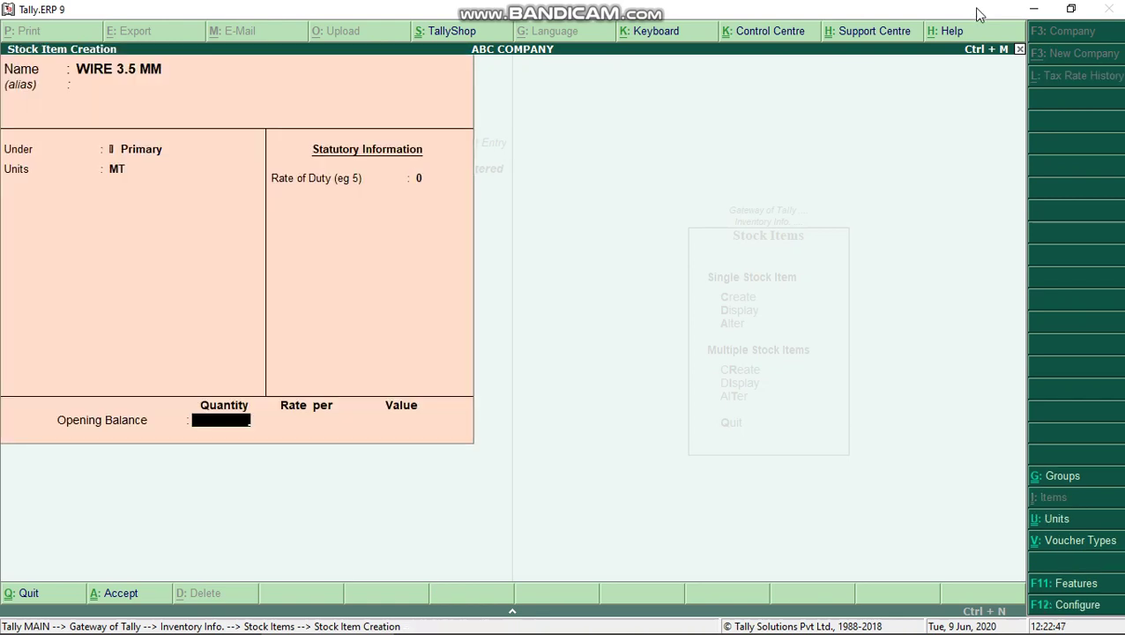
Enter an opening balance of 50 MT at a rate of 17 per MT, save the stock item and leave the creation form
text(50)
key(Return)
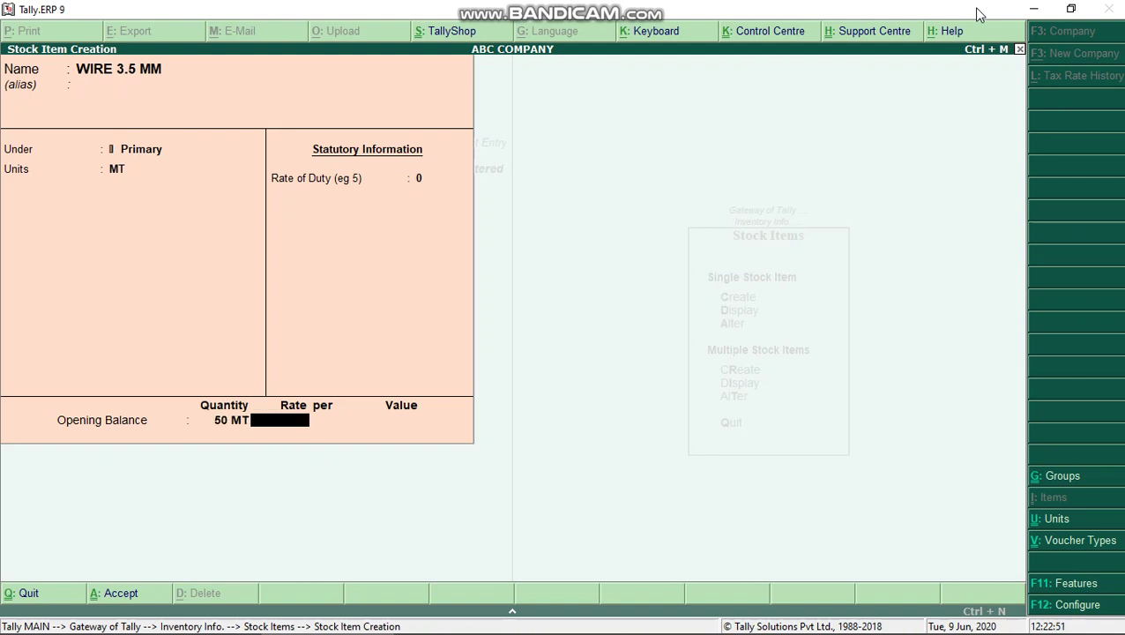
text(17)
key(Return)
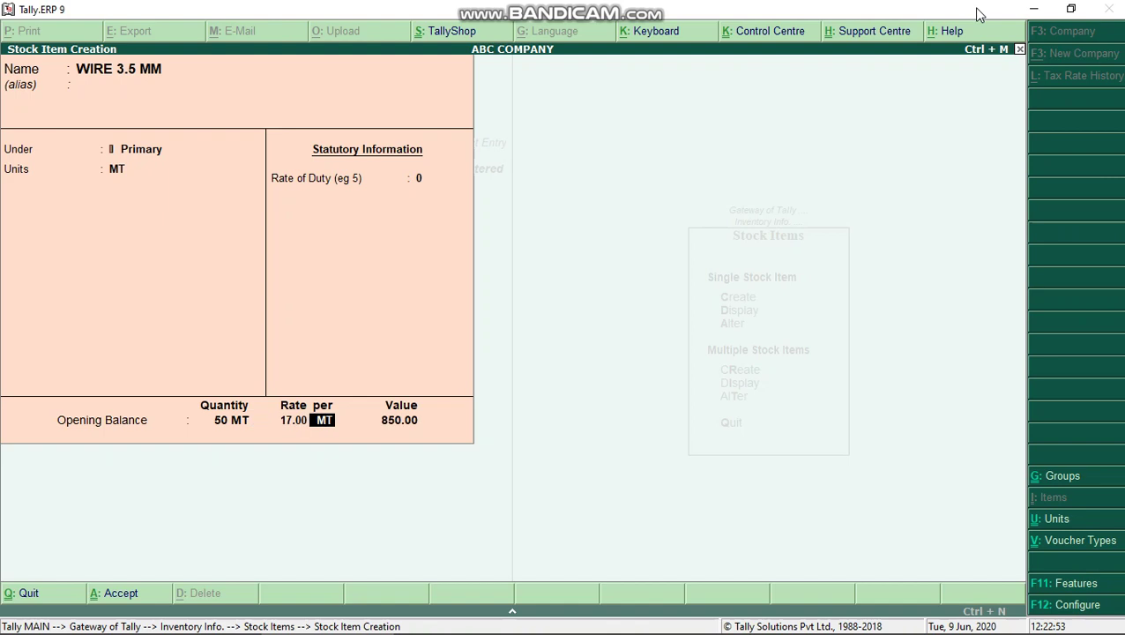
key(Return)
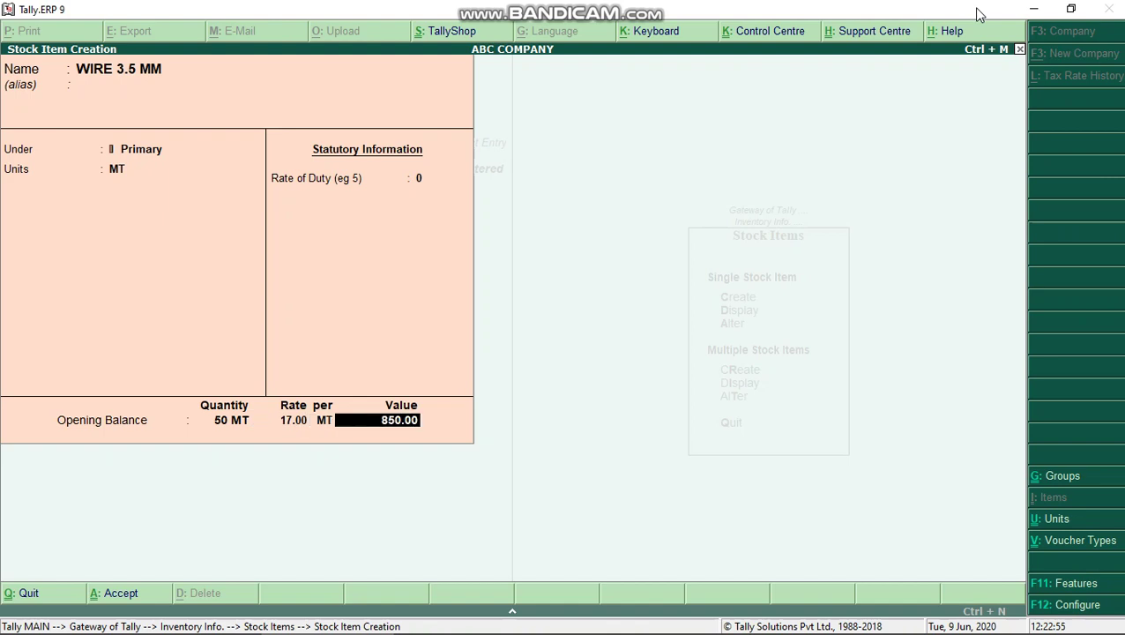
click(324, 424)
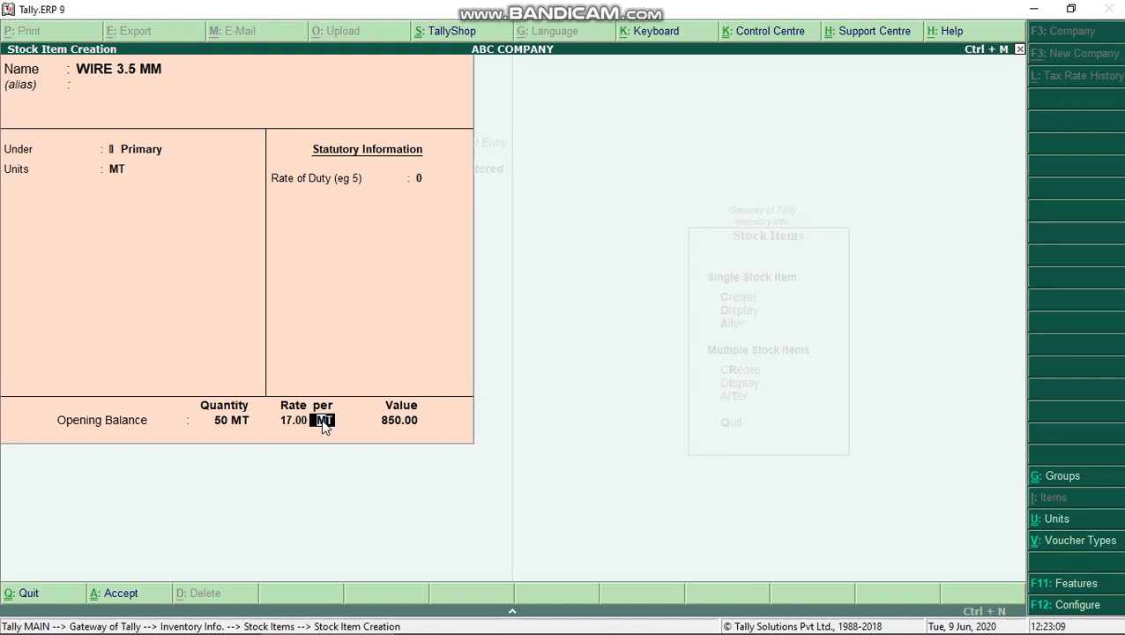
key(Return)
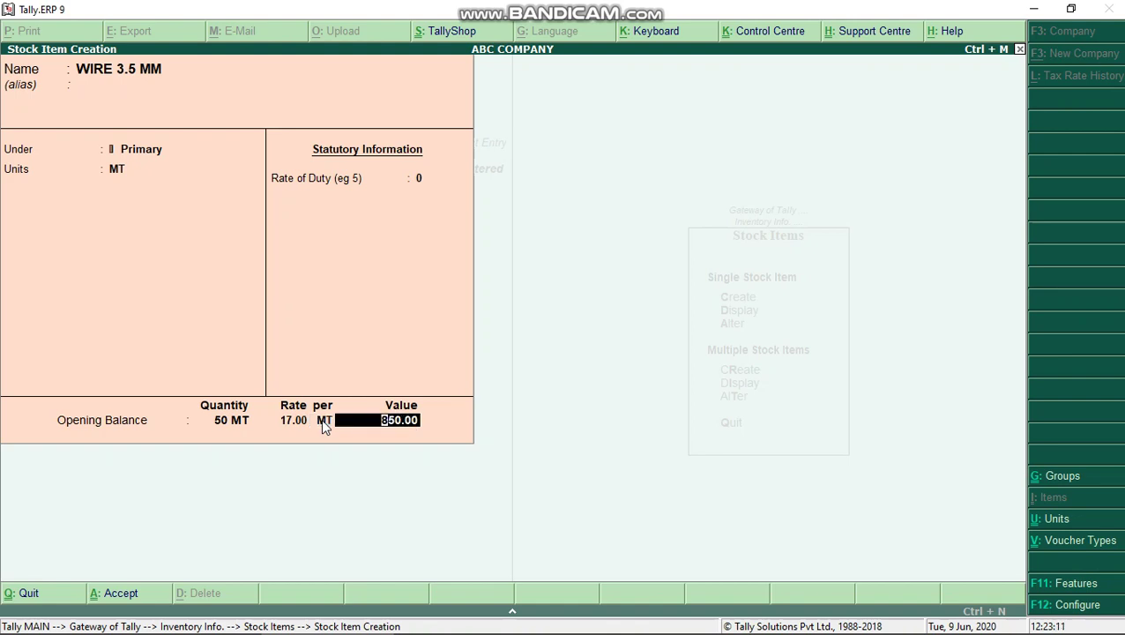
key(Return)
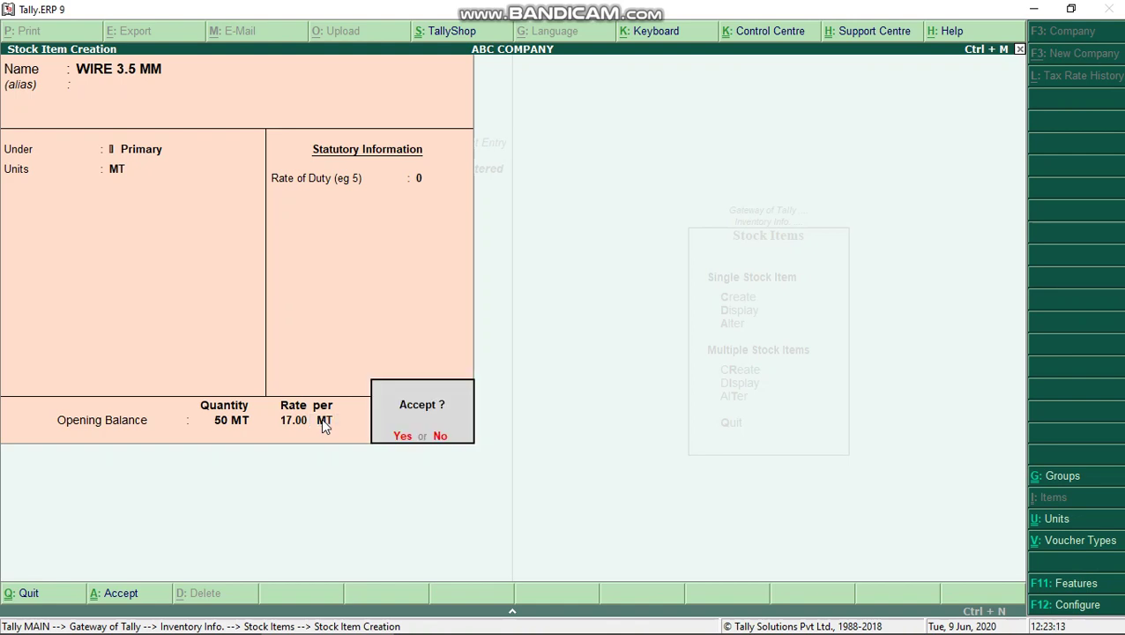
click(322, 420)
key(Return)
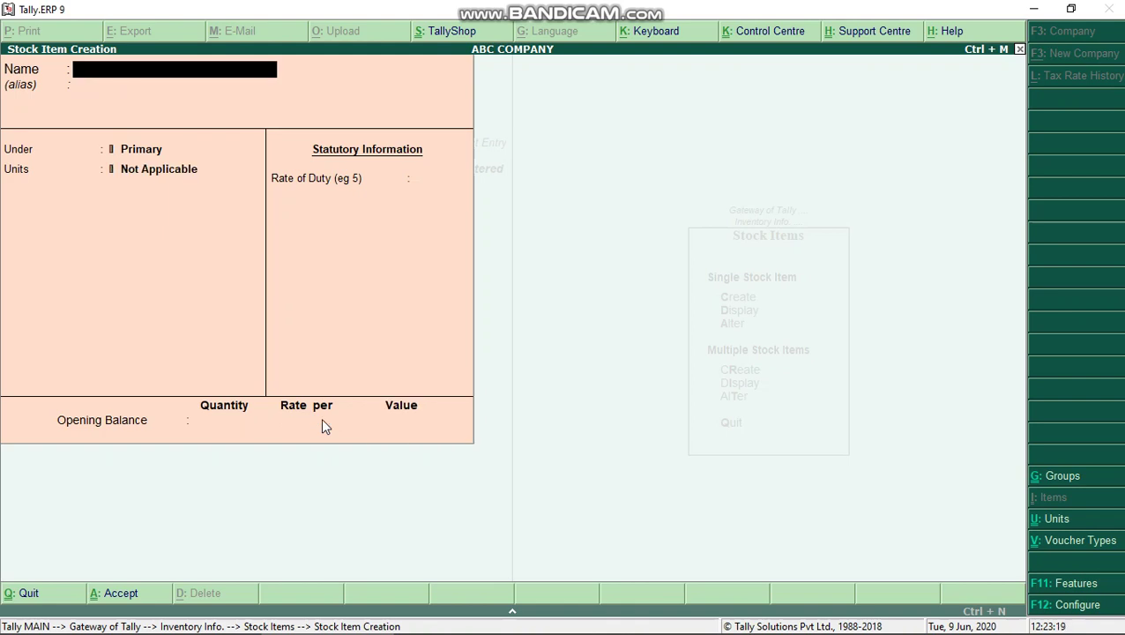
key(Escape)
key(Return)
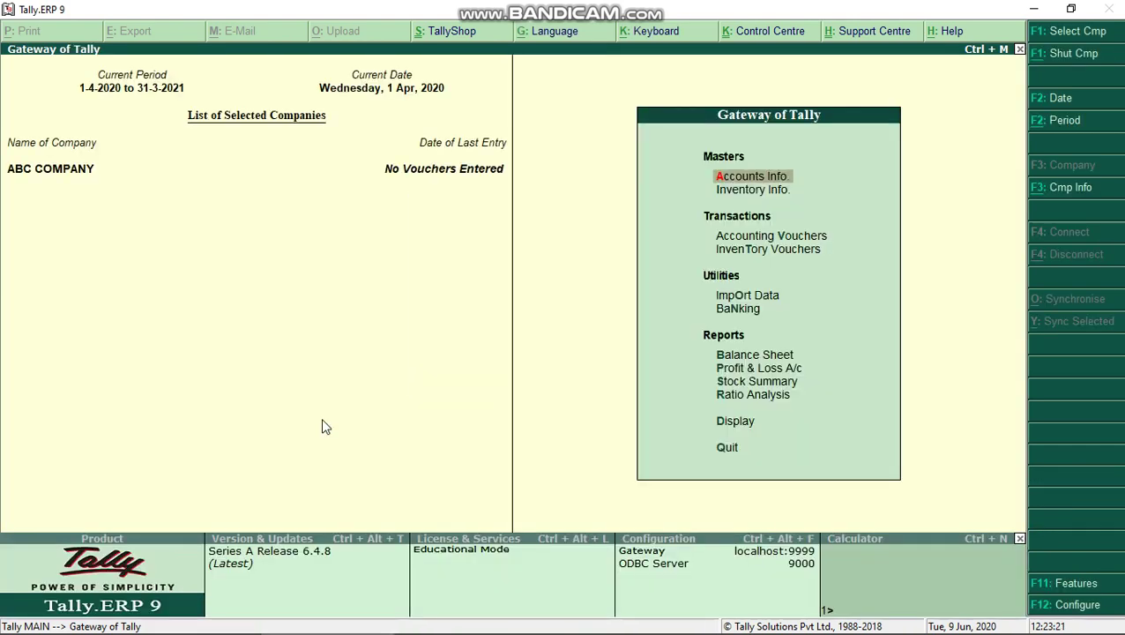
Display the record of the WIRE 3.5 MM stock item to review its details
key(Down)
key(Return)
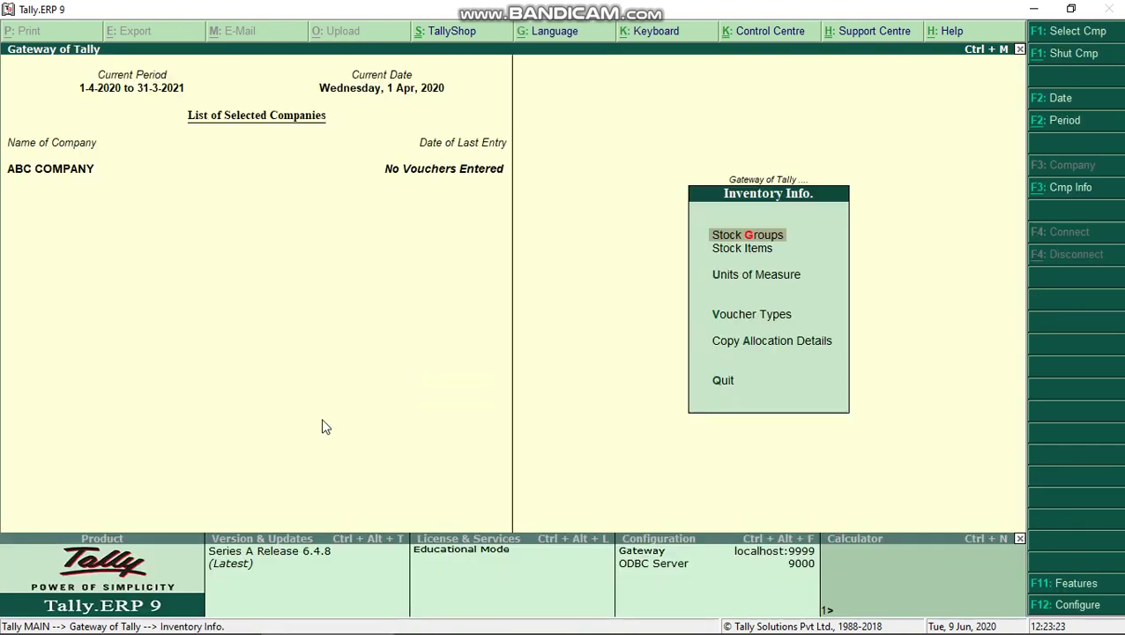
key(Down)
key(Return)
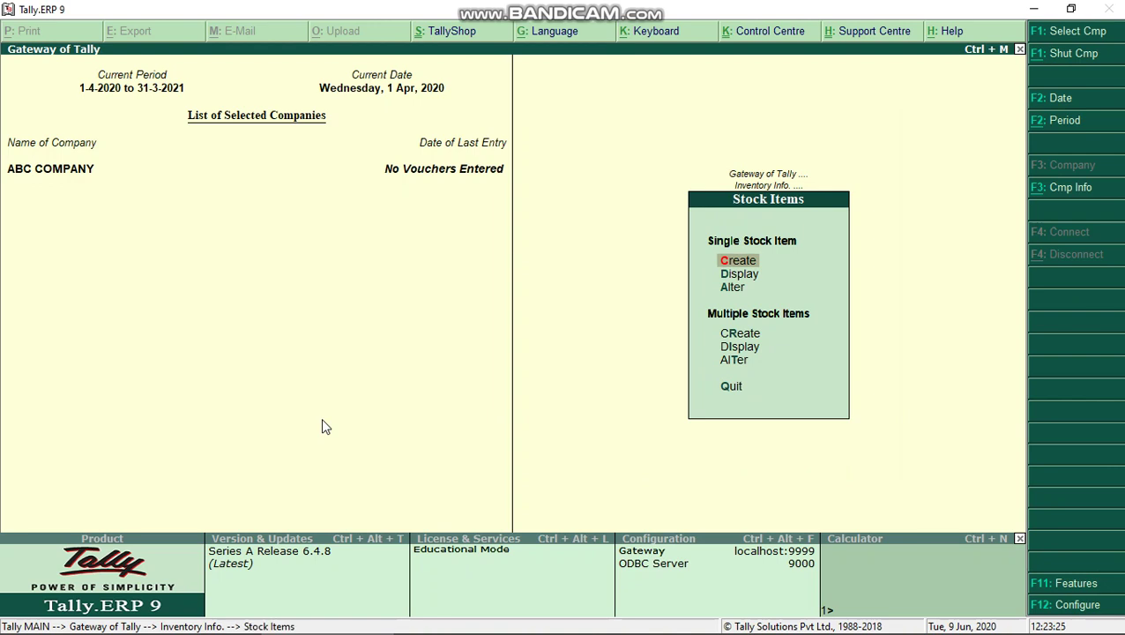
key(Down)
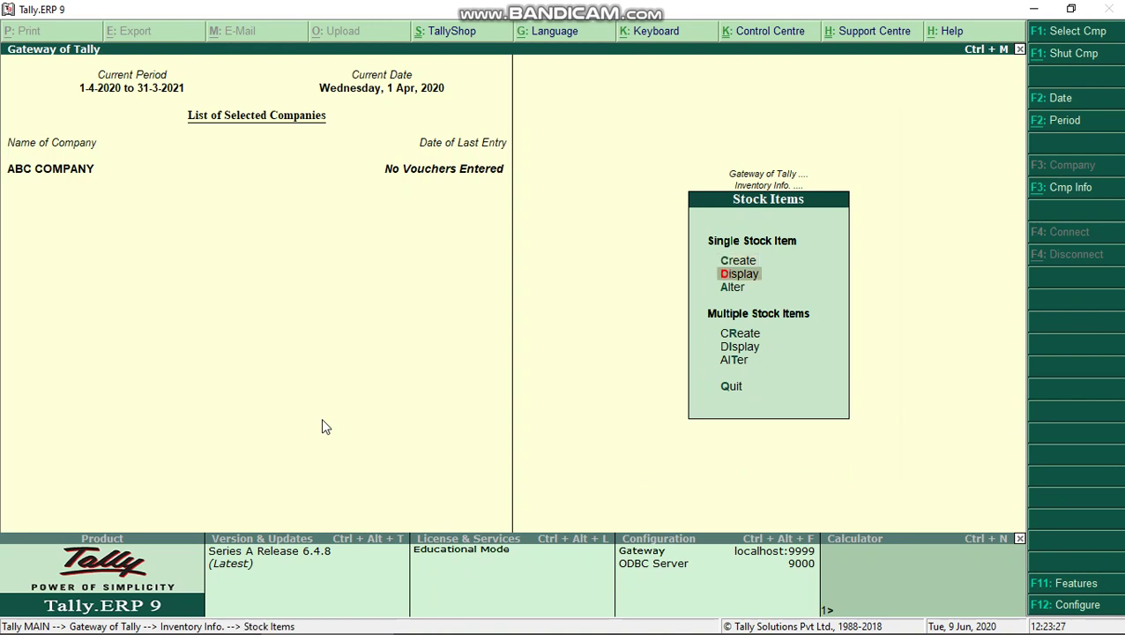
key(Up)
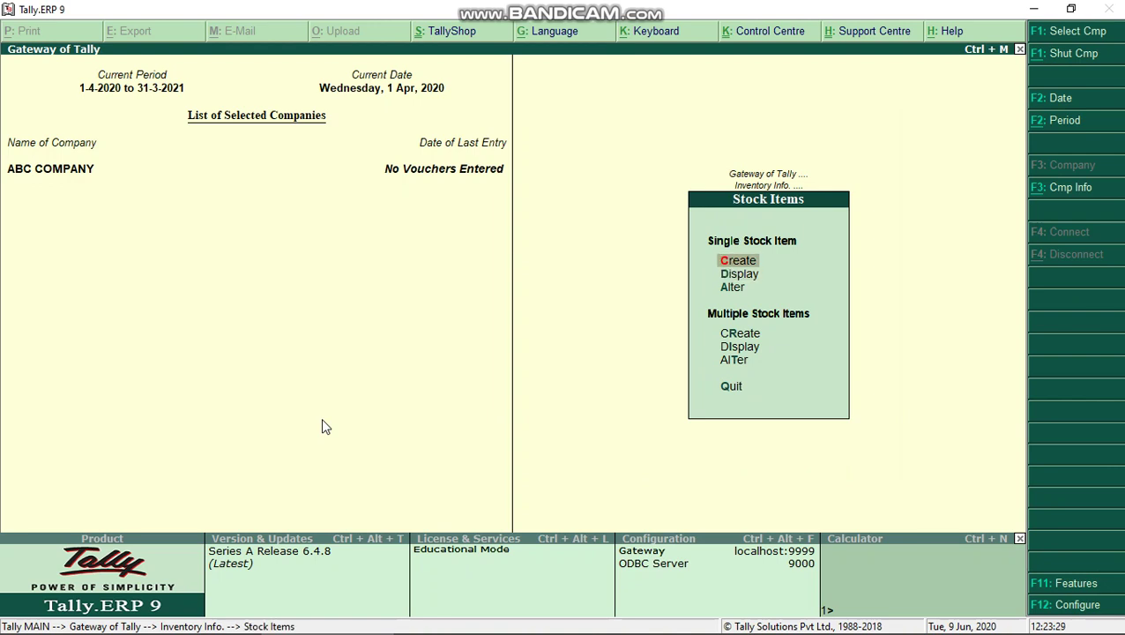
key(Down)
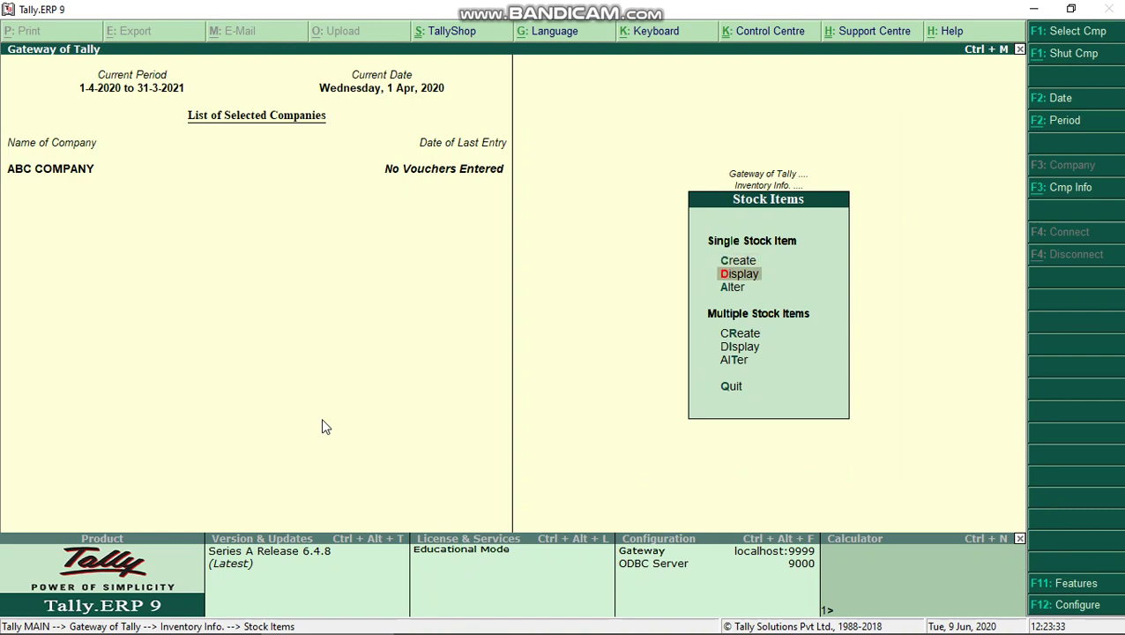
key(Return)
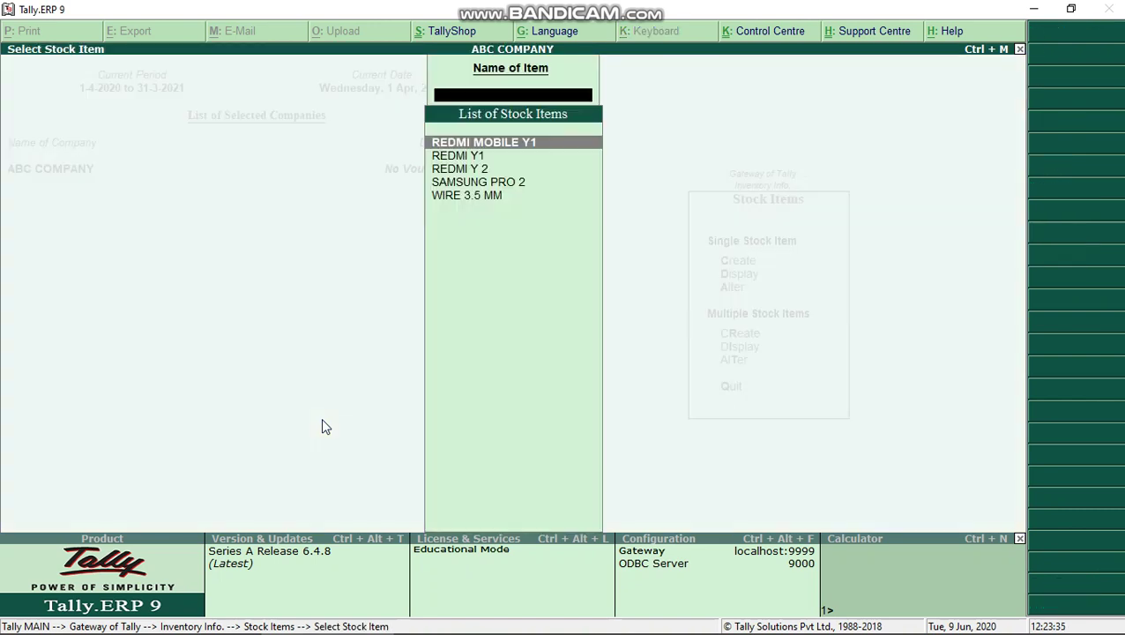
key(Down)
key(Down)
key(Down)
key(Down)
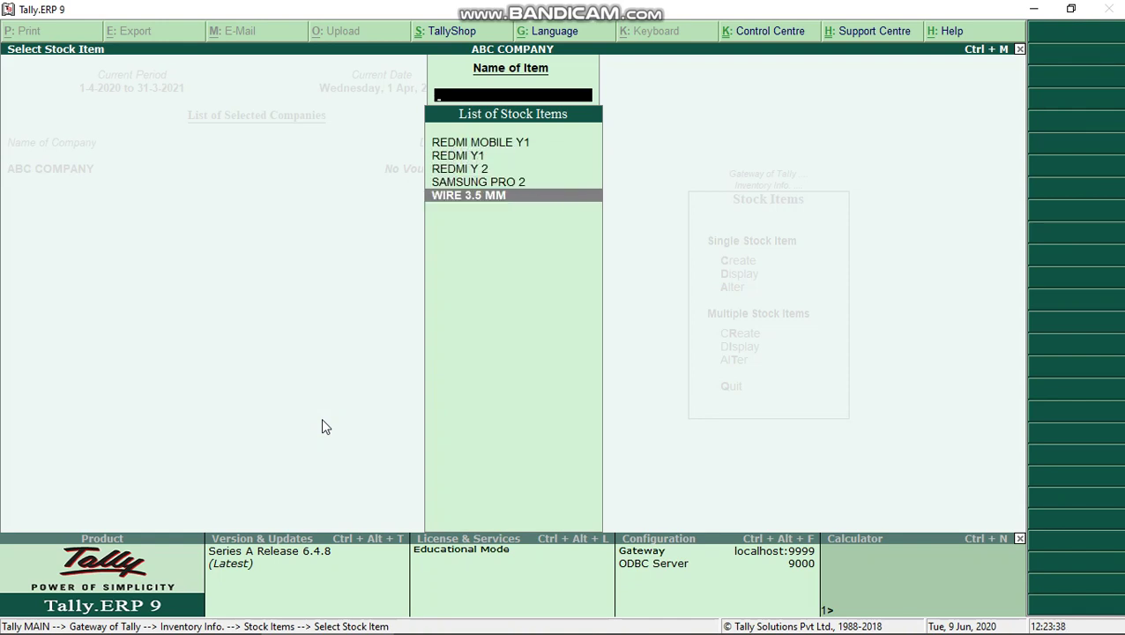
key(Return)
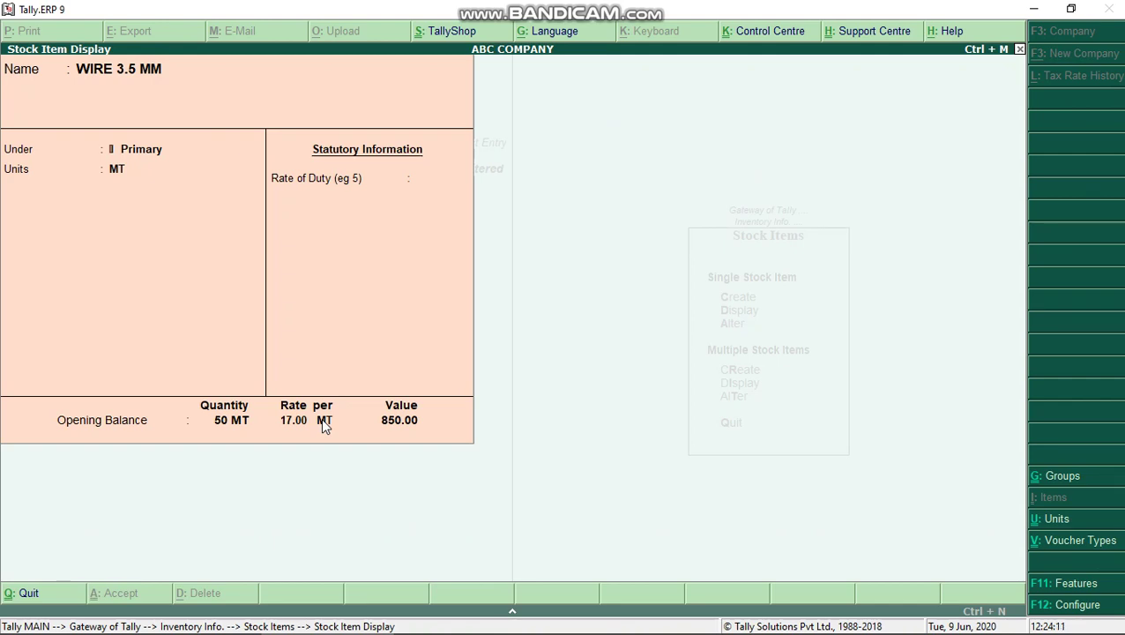
Close the stock item display and quit the accounting program
key(Escape)
key(Escape)
key(Escape)
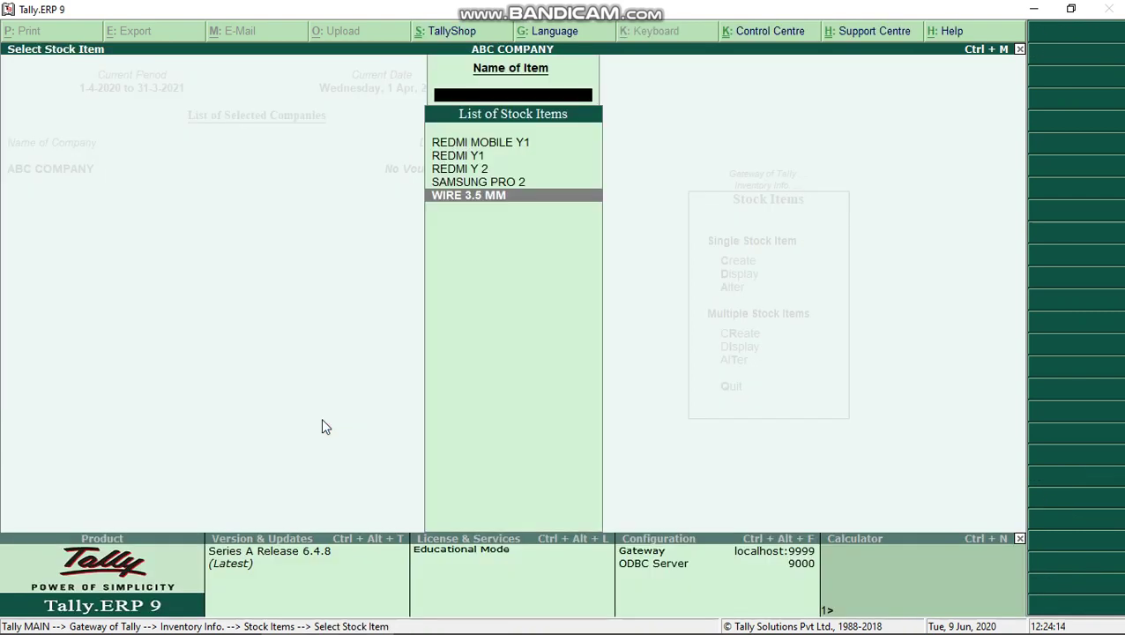
key(Escape)
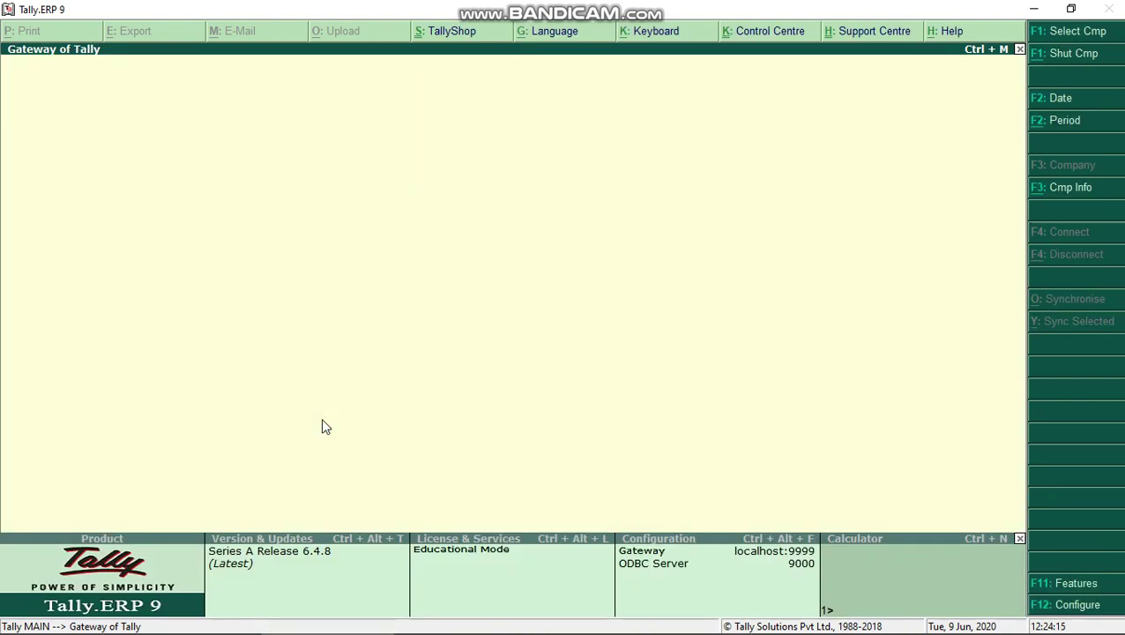
key(Return)
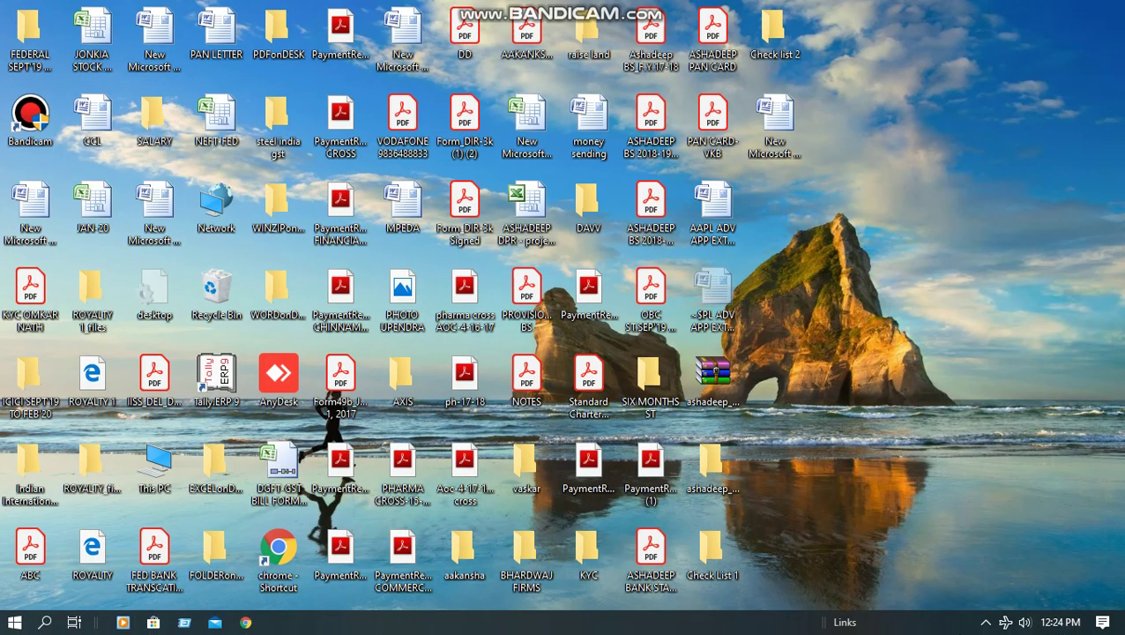
click(984, 623)
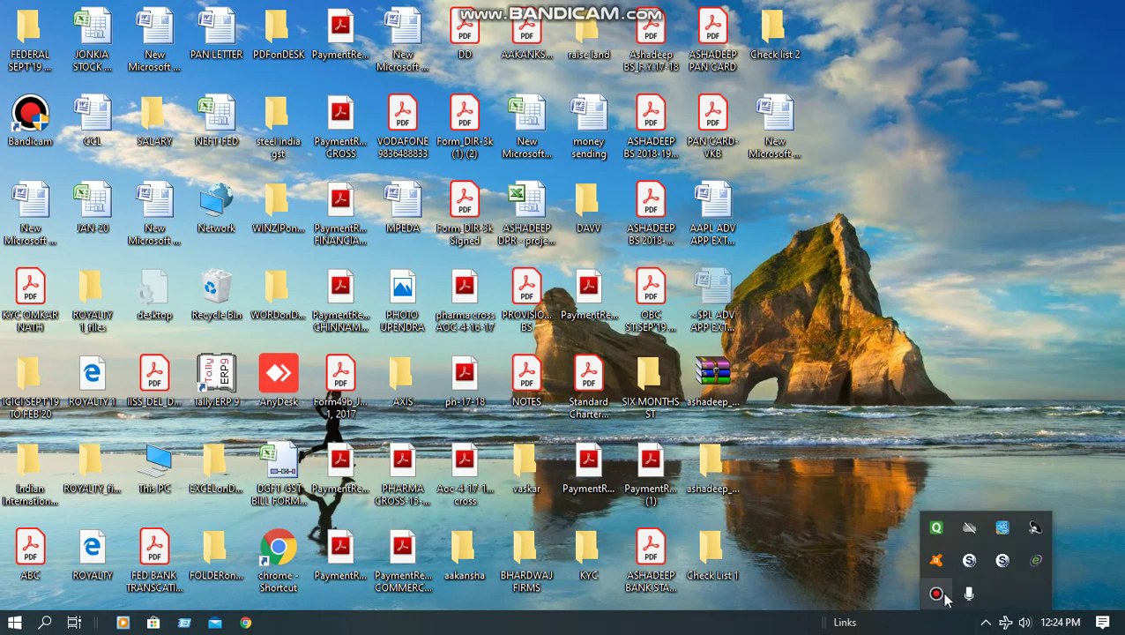